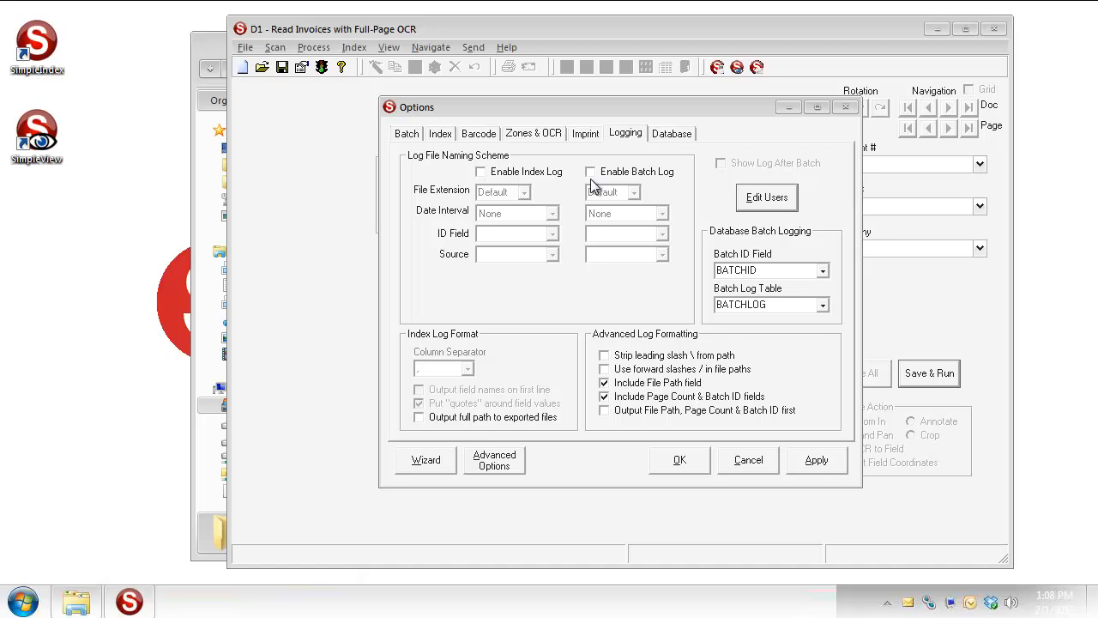
# Enable the index log and check the available file extensions, keeping the Default extension
pyautogui.click(541, 175)
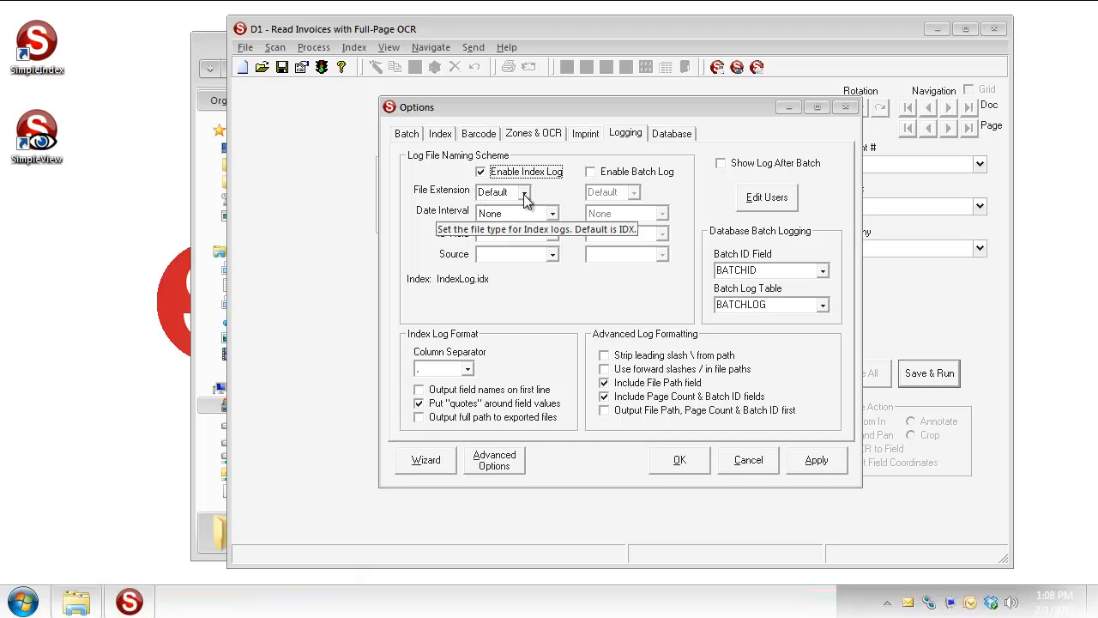
pyautogui.click(524, 194)
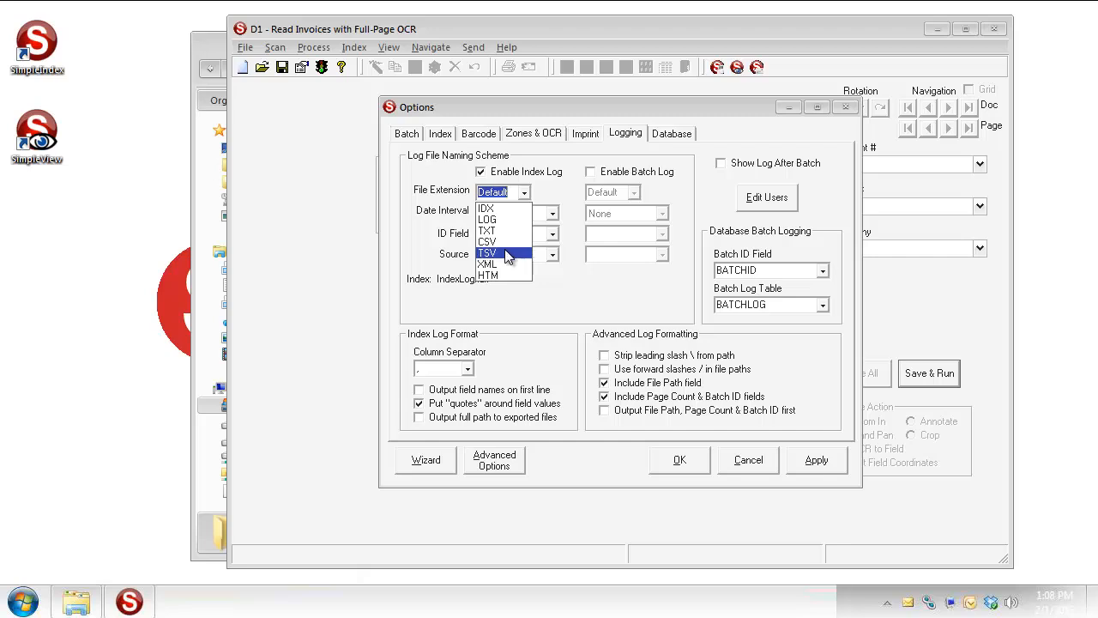
pyautogui.click(547, 190)
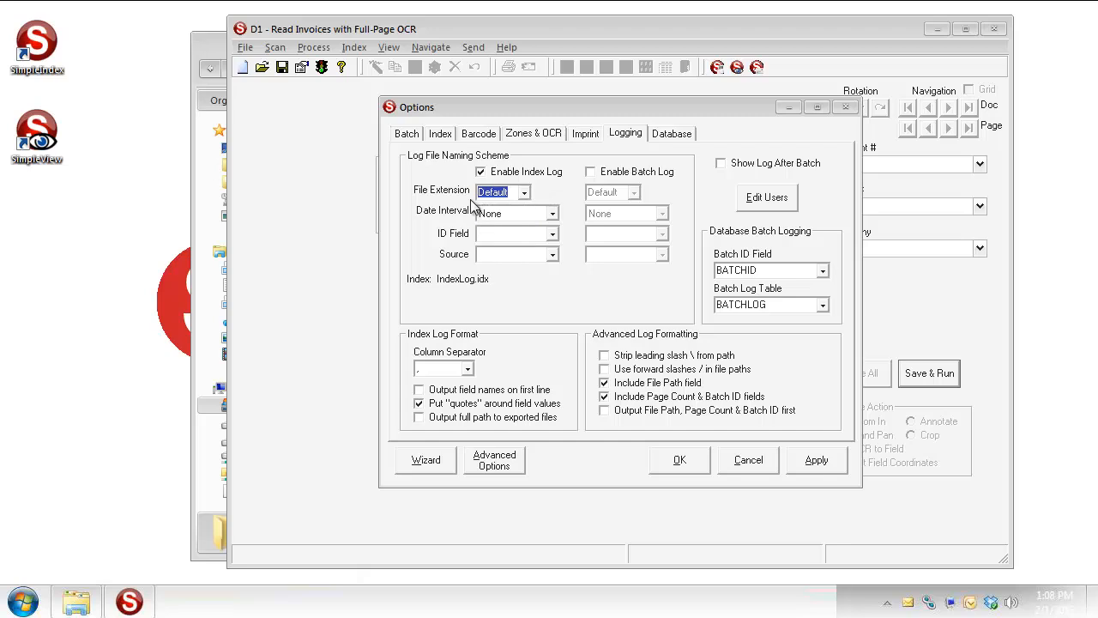
# Try the Time date interval for the index log name and set it back to None
pyautogui.click(551, 214)
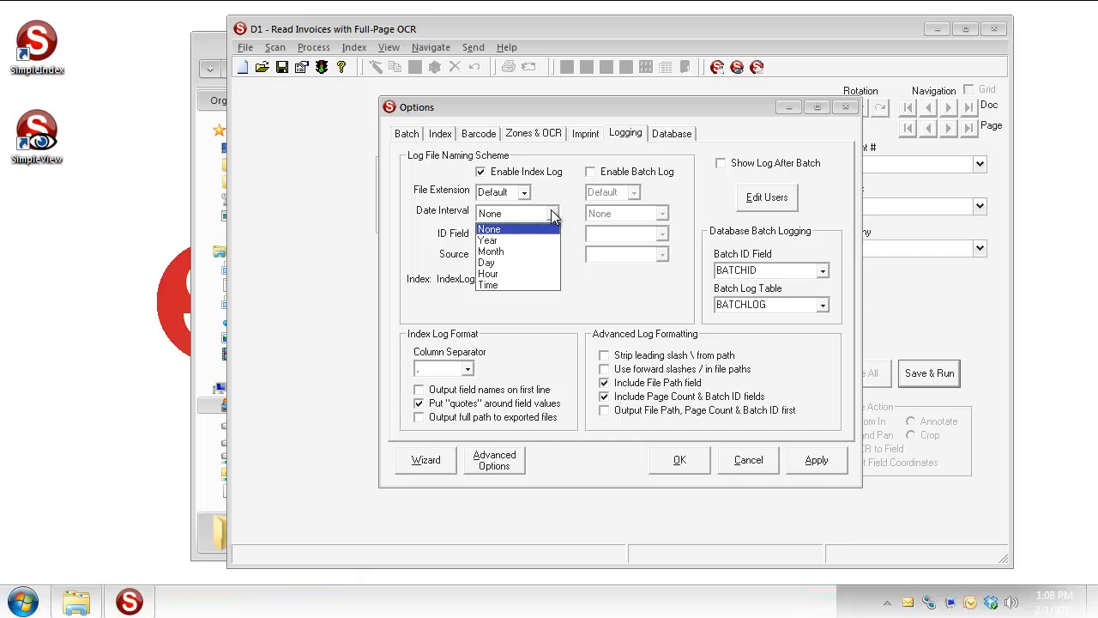
pyautogui.click(503, 281)
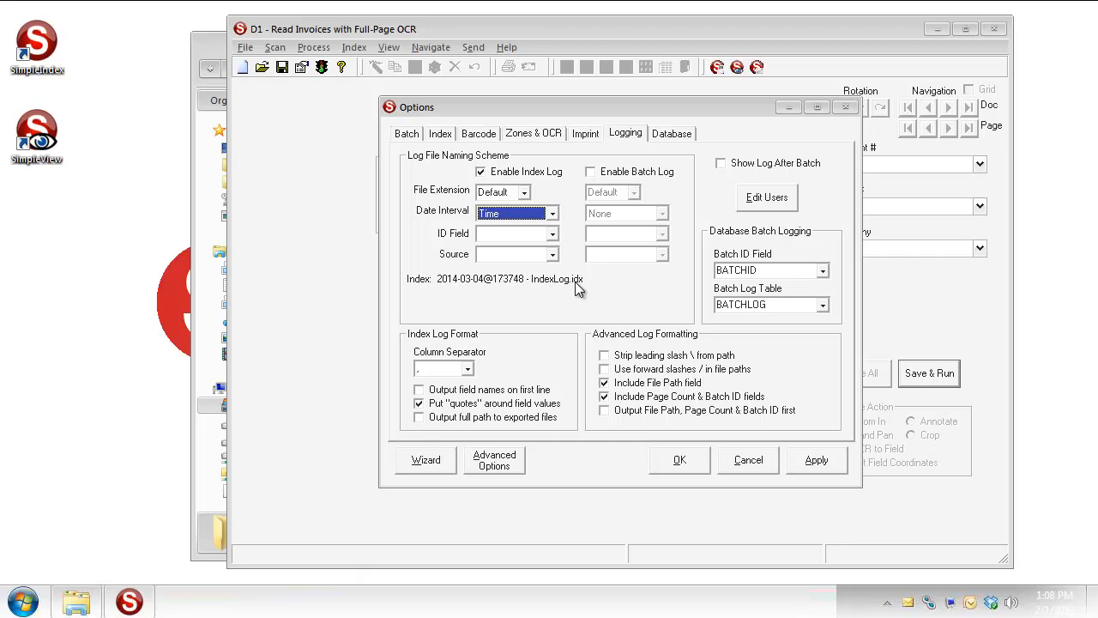
pyautogui.click(554, 215)
pyautogui.click(542, 228)
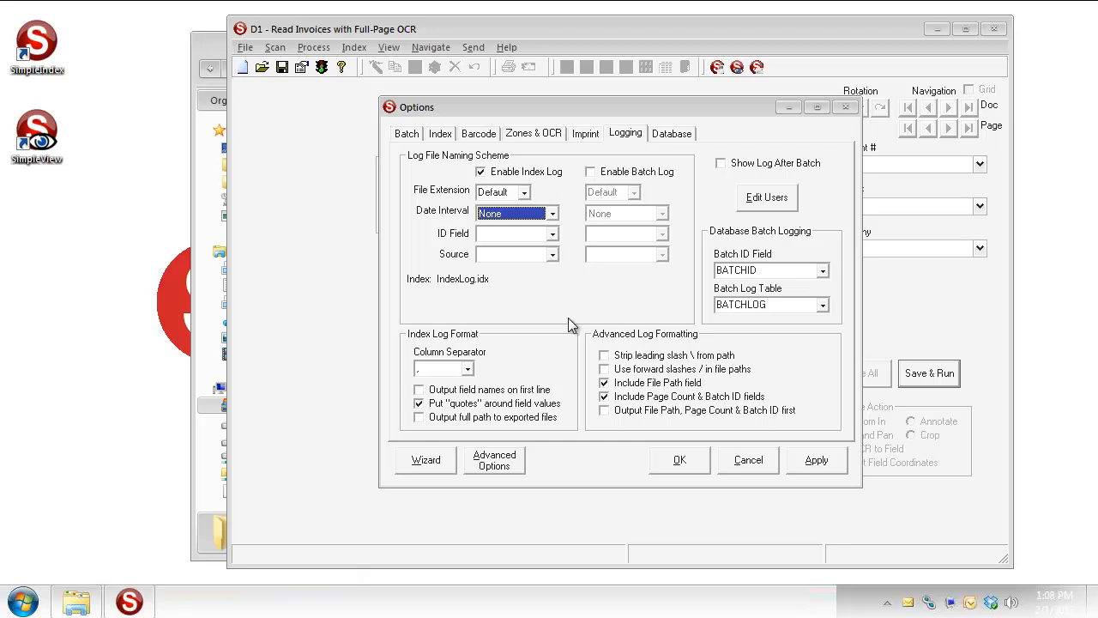
# Accept the logging options, run the job and inspect IndexLog.idx in the Logs folder
pyautogui.click(684, 460)
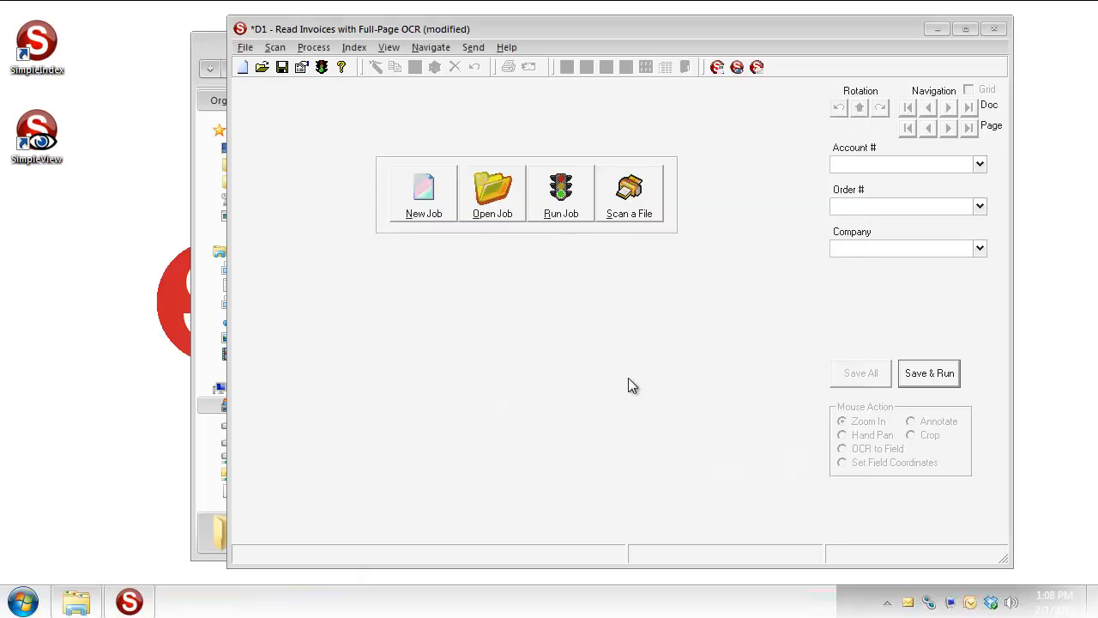
pyautogui.click(561, 196)
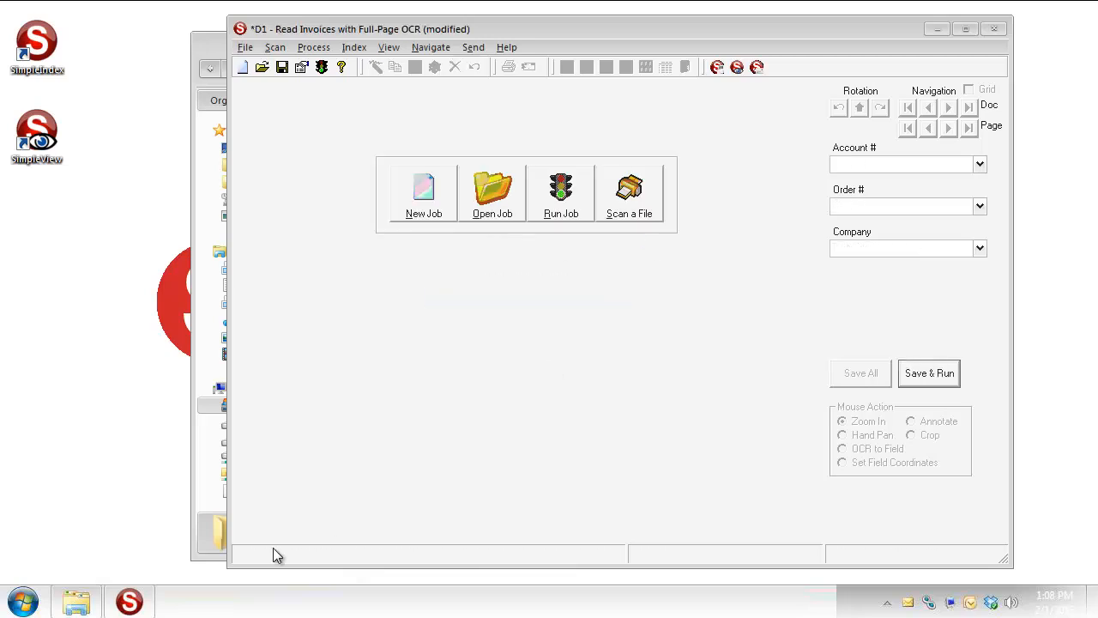
pyautogui.click(214, 548)
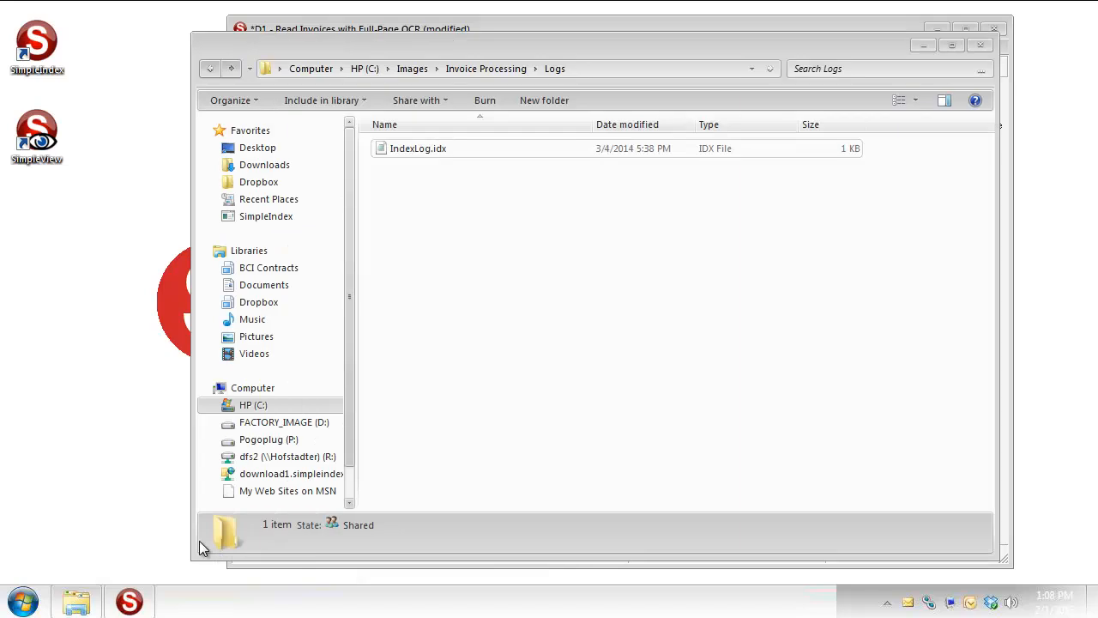
pyautogui.doubleClick(403, 153)
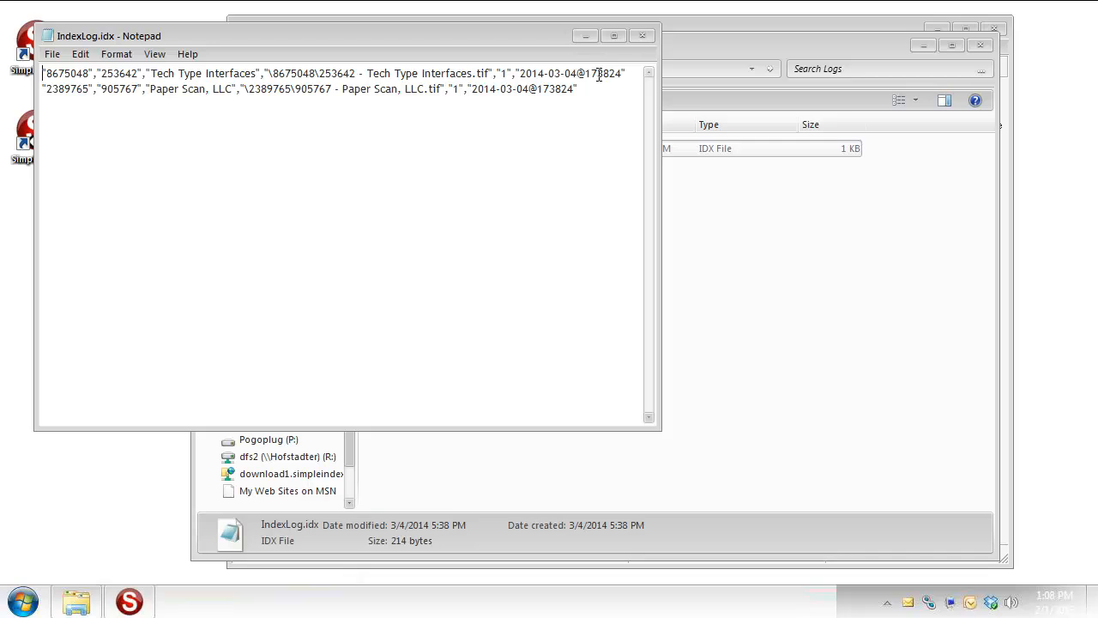
pyautogui.click(639, 38)
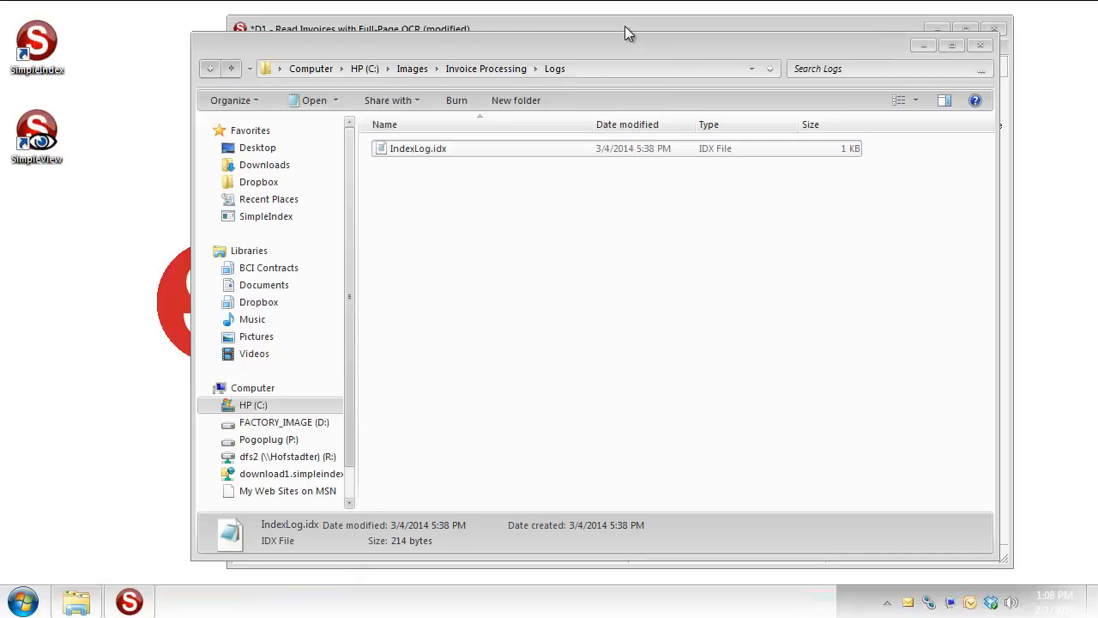
# In the job's logging options, set the index log's file extension to CSV and its date interval to Time
pyautogui.click(625, 26)
pyautogui.click(302, 67)
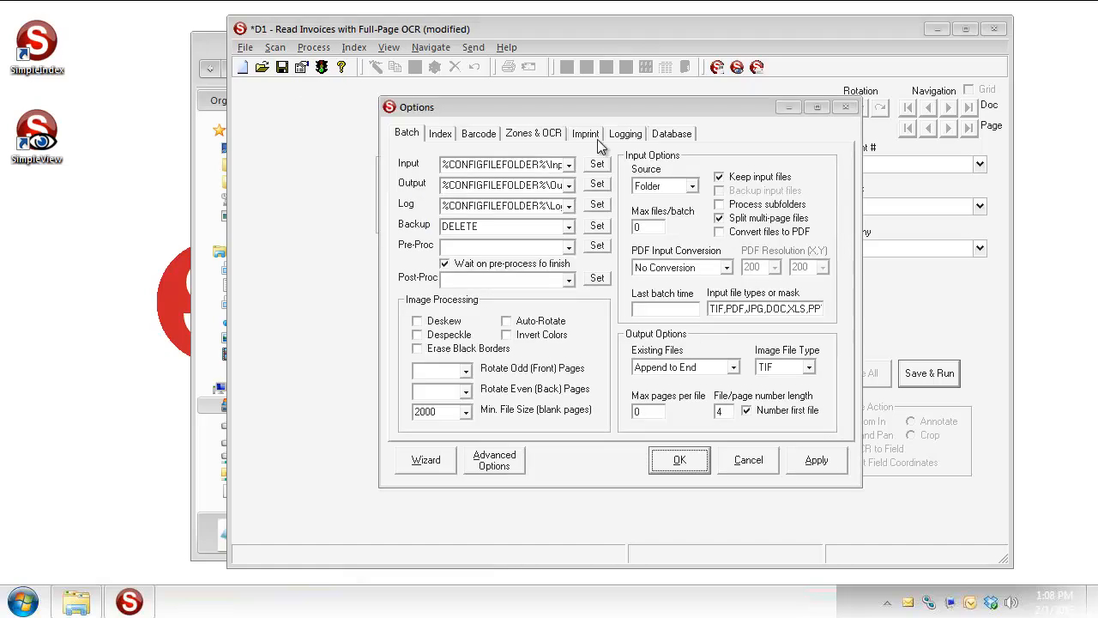
pyautogui.click(624, 135)
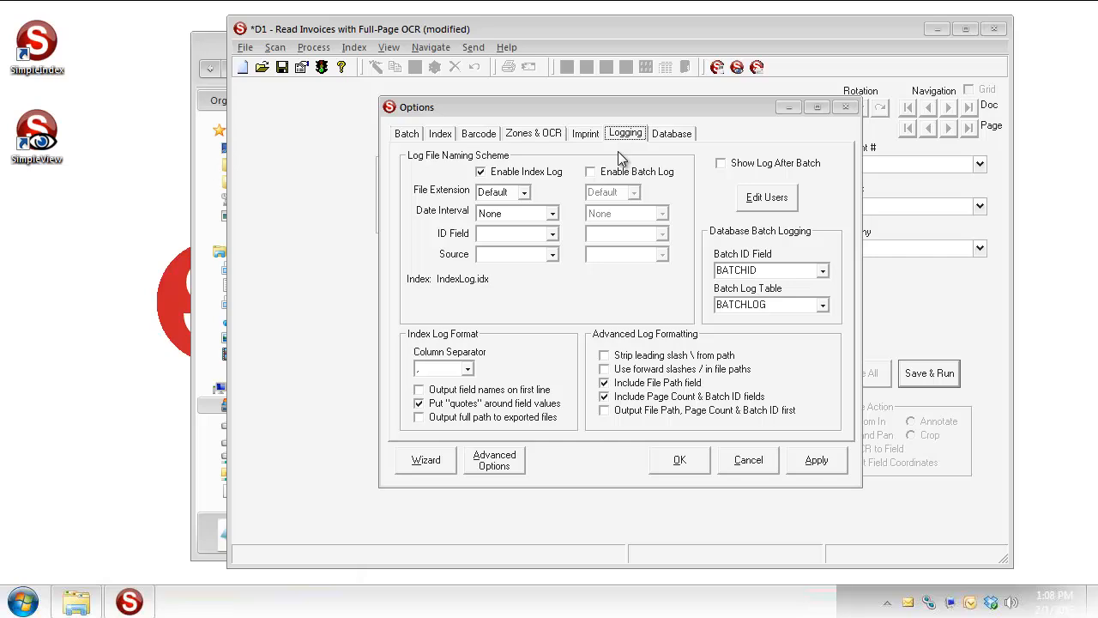
pyautogui.click(525, 192)
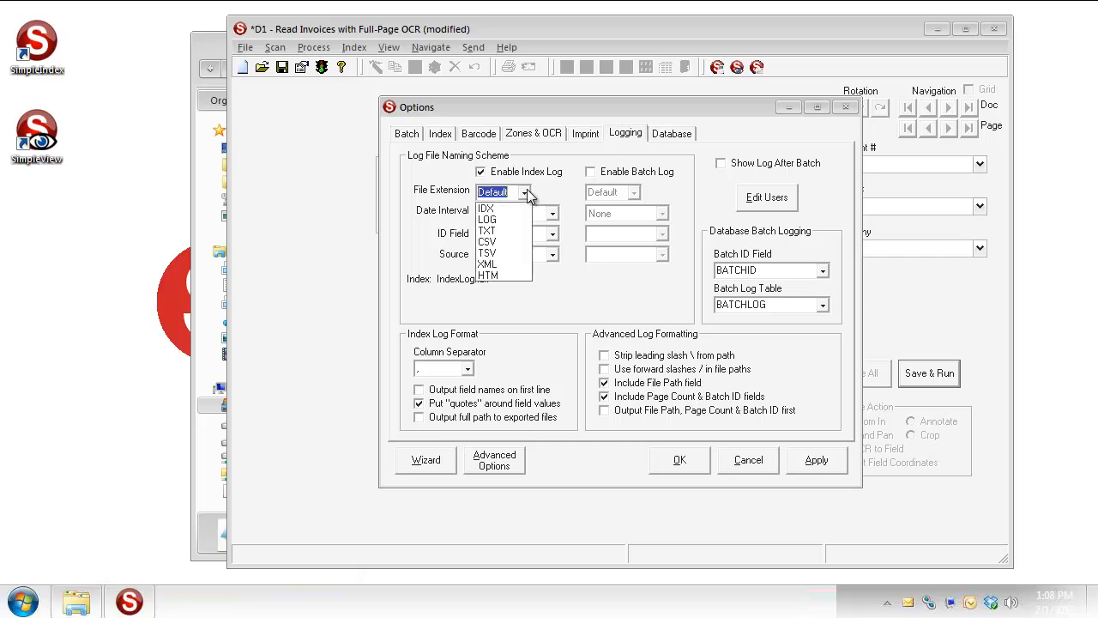
pyautogui.click(502, 248)
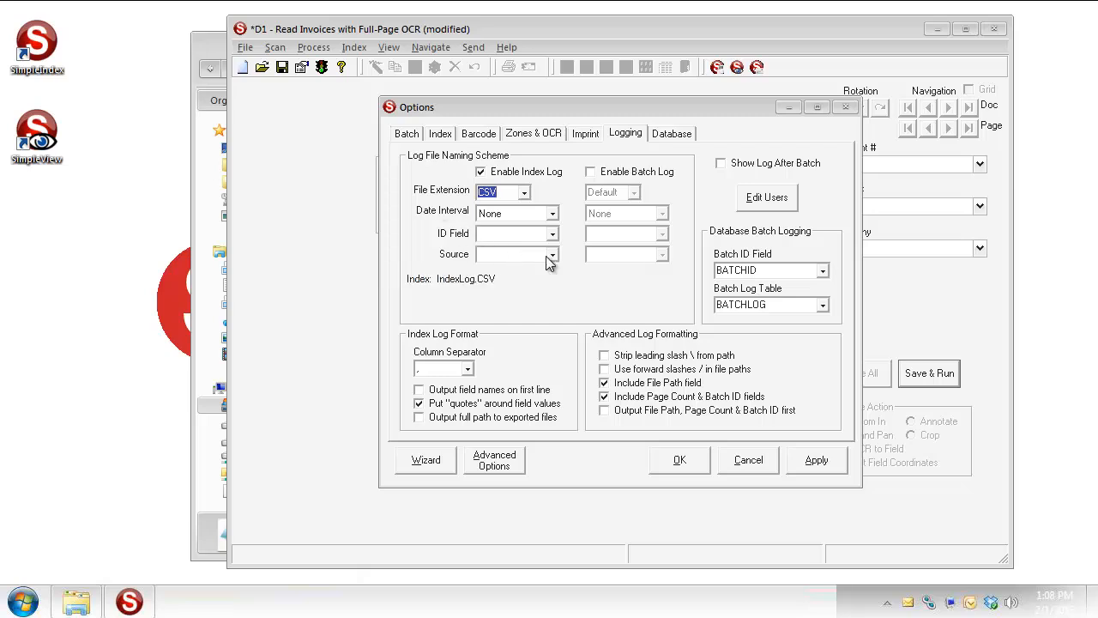
pyautogui.click(553, 212)
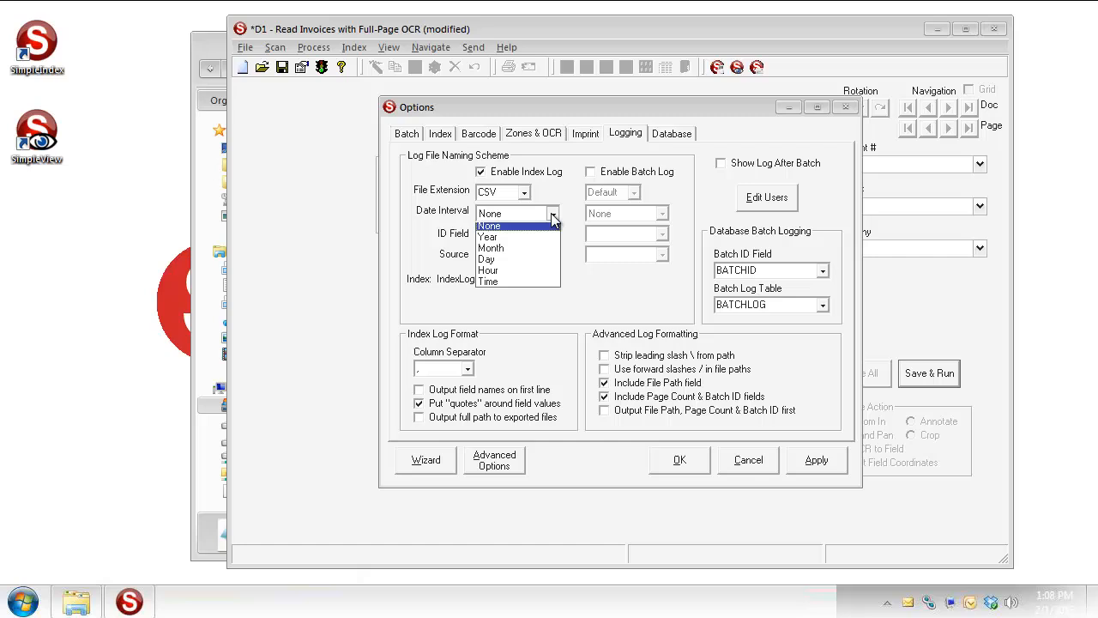
pyautogui.click(488, 284)
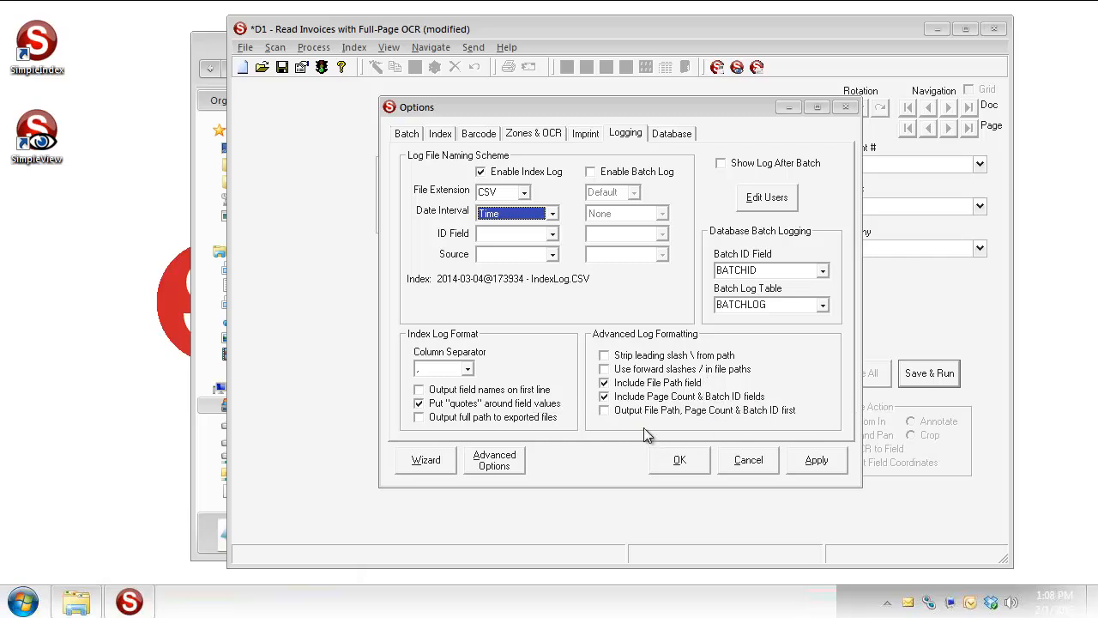
# Exclude the Page Count & Batch ID fields from the log and review the column separator choices, keeping the comma
pyautogui.click(606, 398)
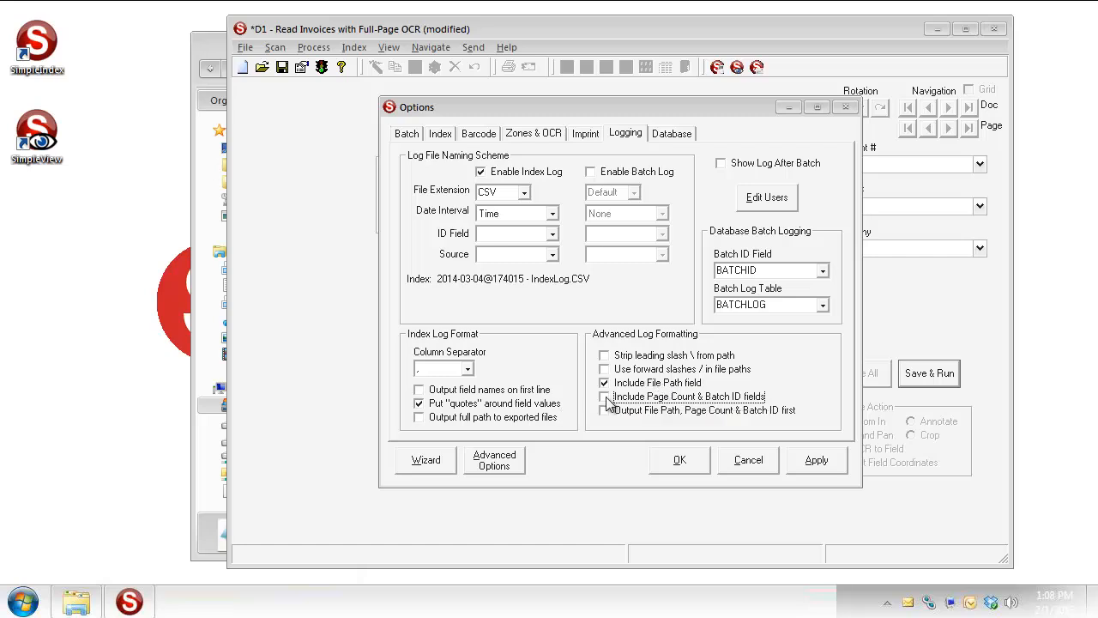
pyautogui.click(468, 370)
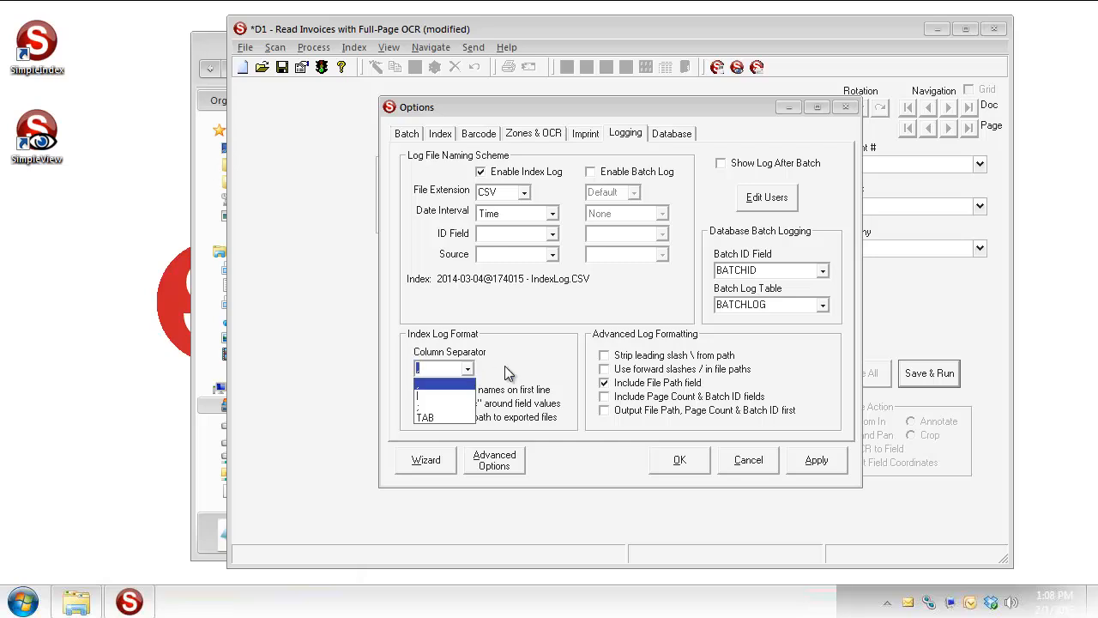
pyautogui.click(505, 365)
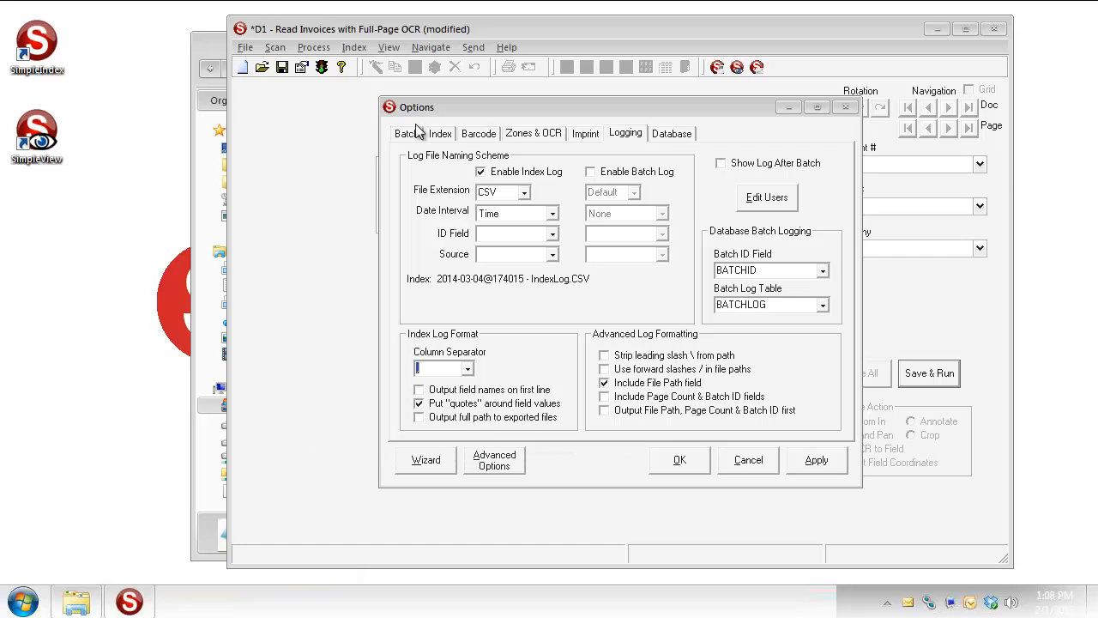
# Check the batch output folder, enable outputting the full path to exported files in the index log, and run the job
pyautogui.click(414, 137)
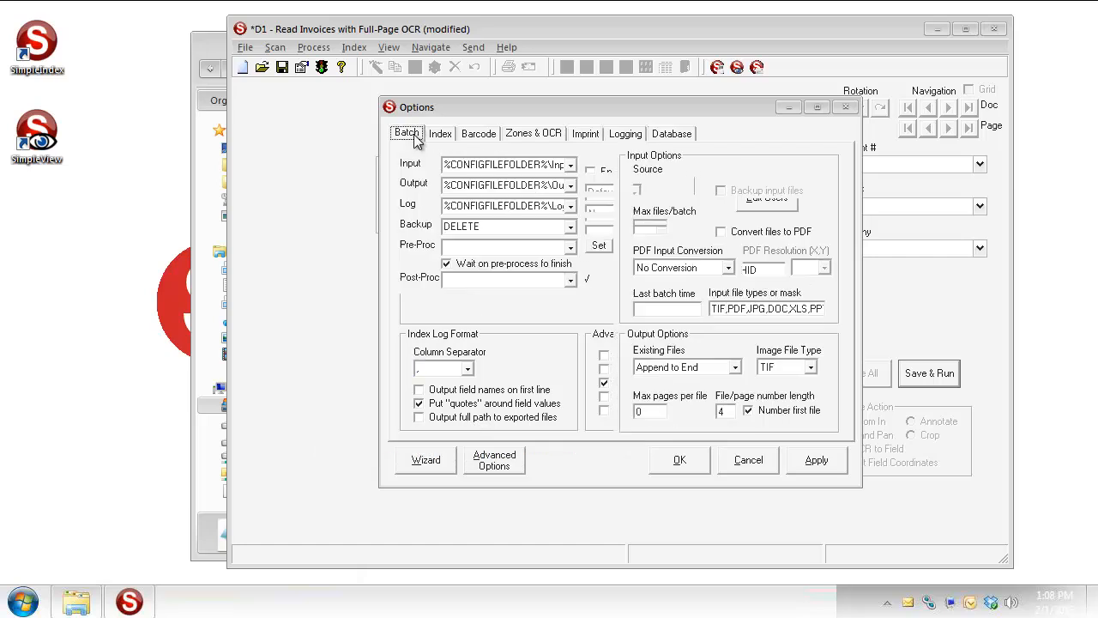
pyautogui.doubleClick(553, 185)
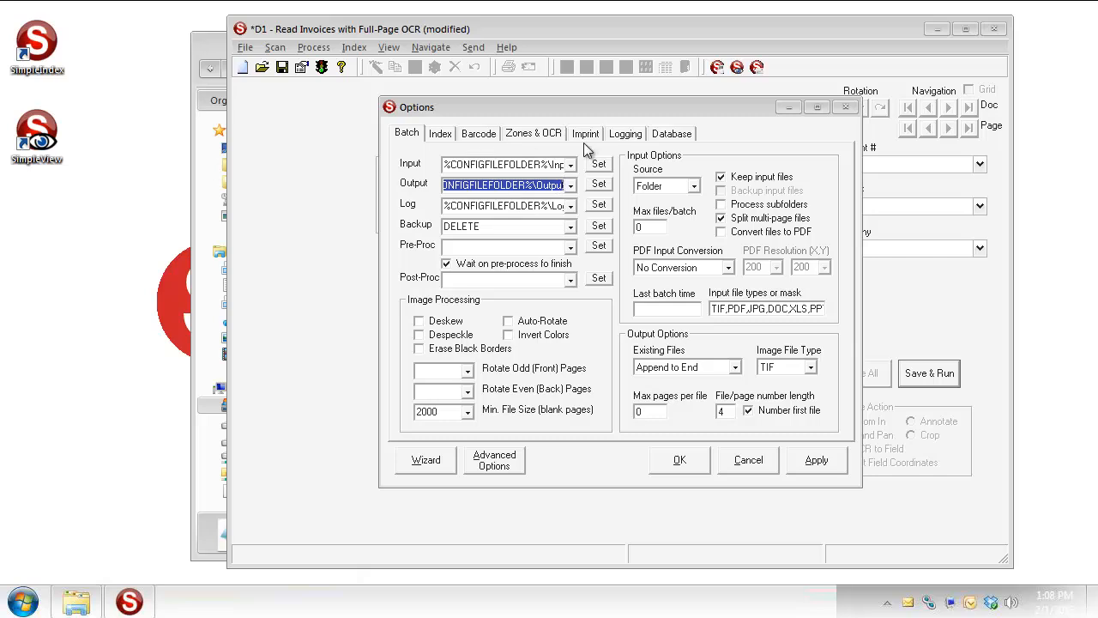
pyautogui.click(617, 135)
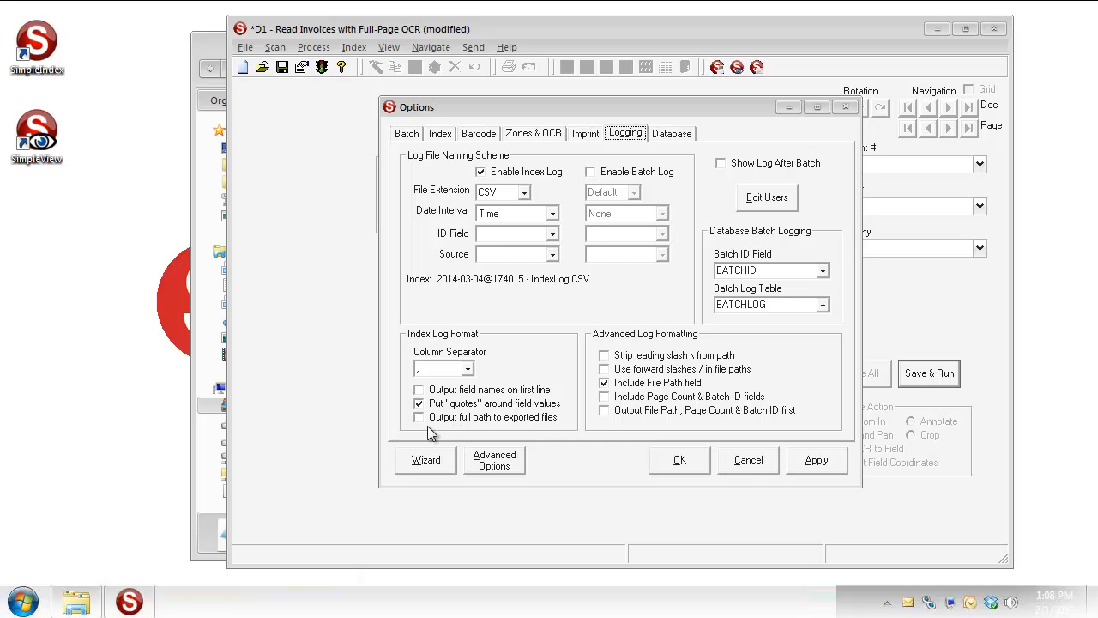
pyautogui.click(418, 420)
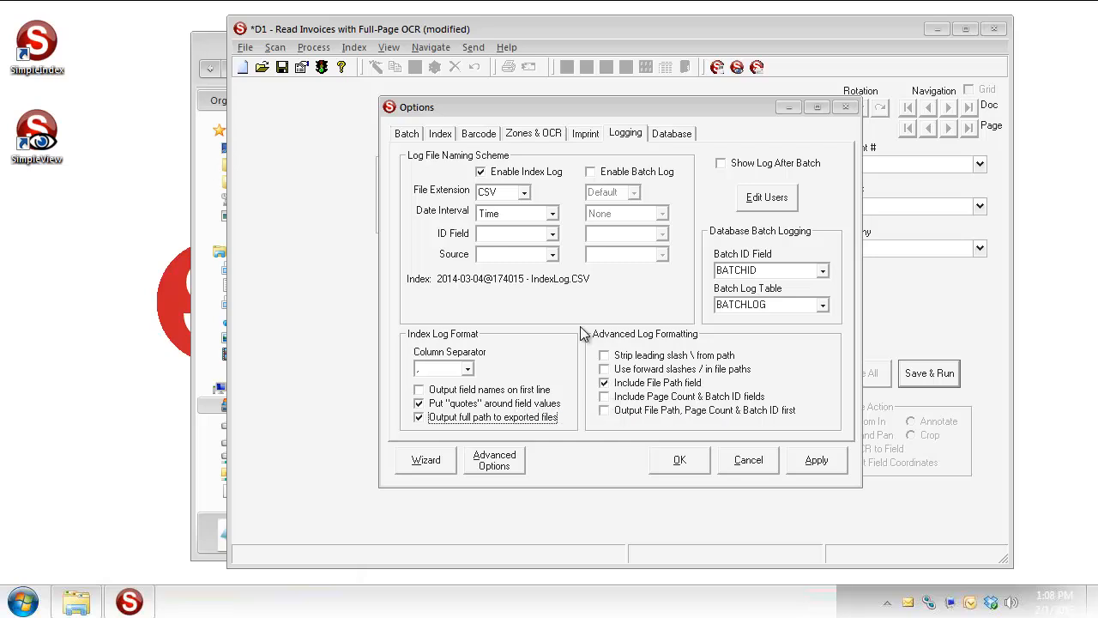
pyautogui.click(679, 457)
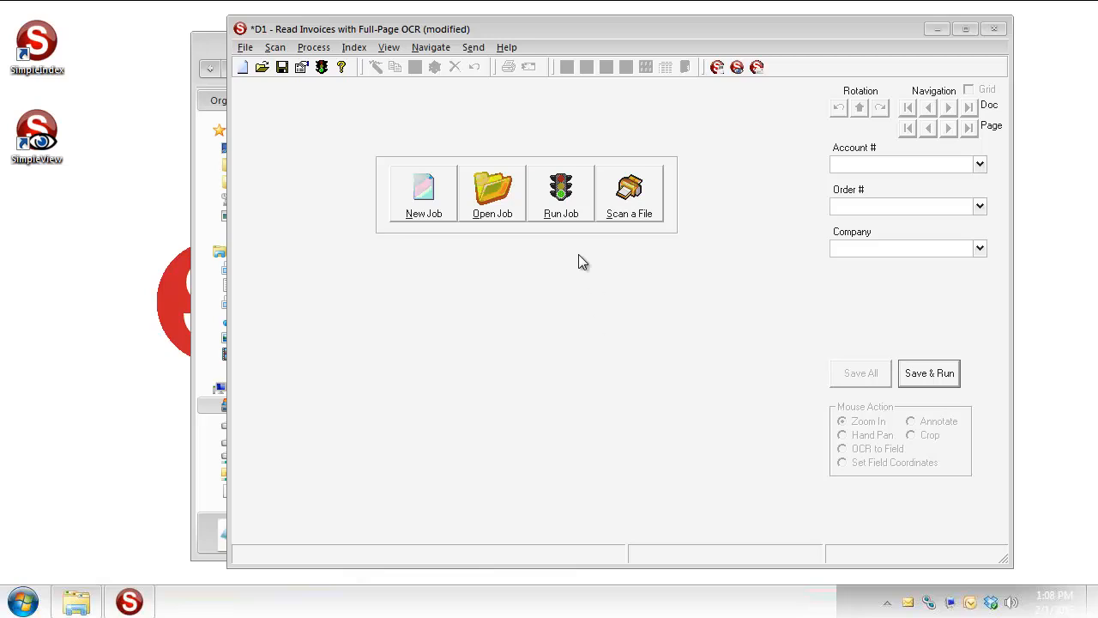
pyautogui.click(563, 218)
# Try moving the Order # index field above Account # and cancel the options
pyautogui.click(300, 73)
pyautogui.click(443, 135)
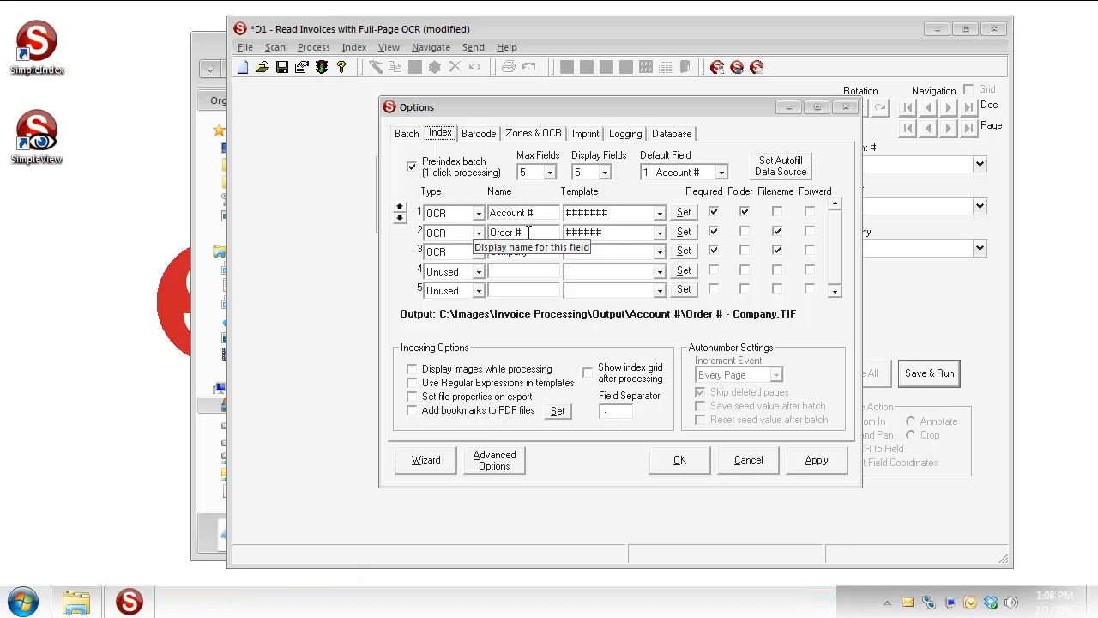
pyautogui.click(419, 239)
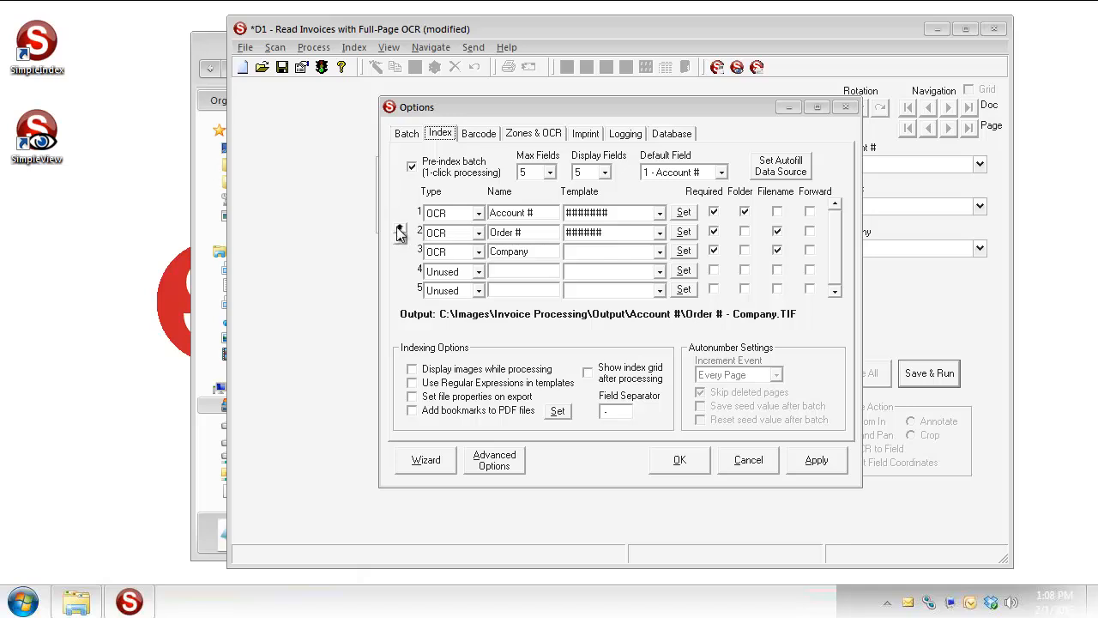
pyautogui.click(399, 227)
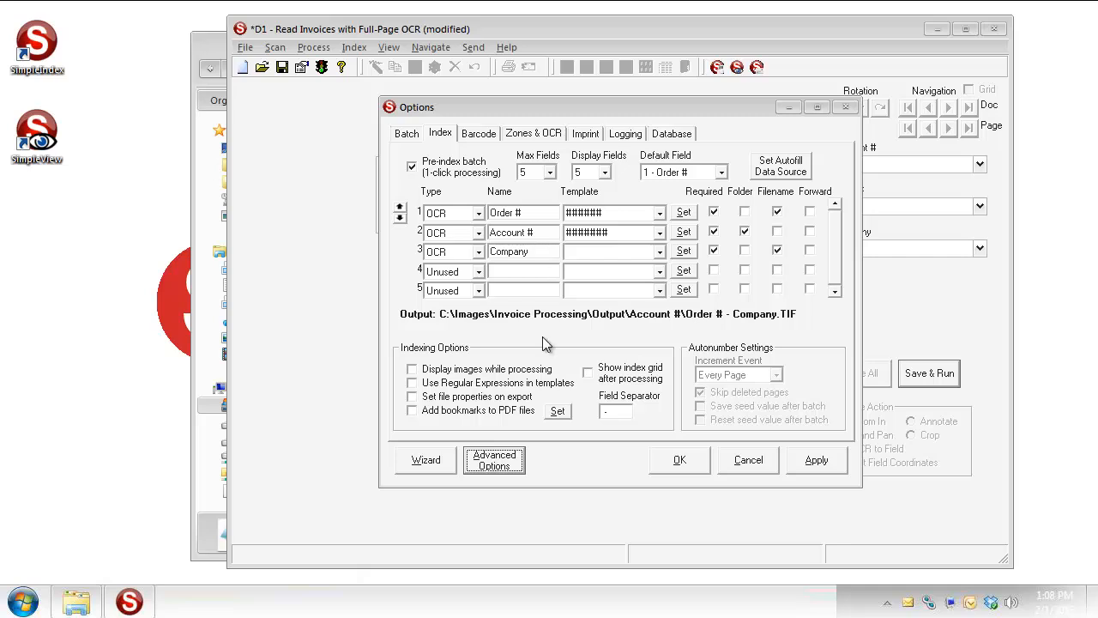
pyautogui.click(748, 461)
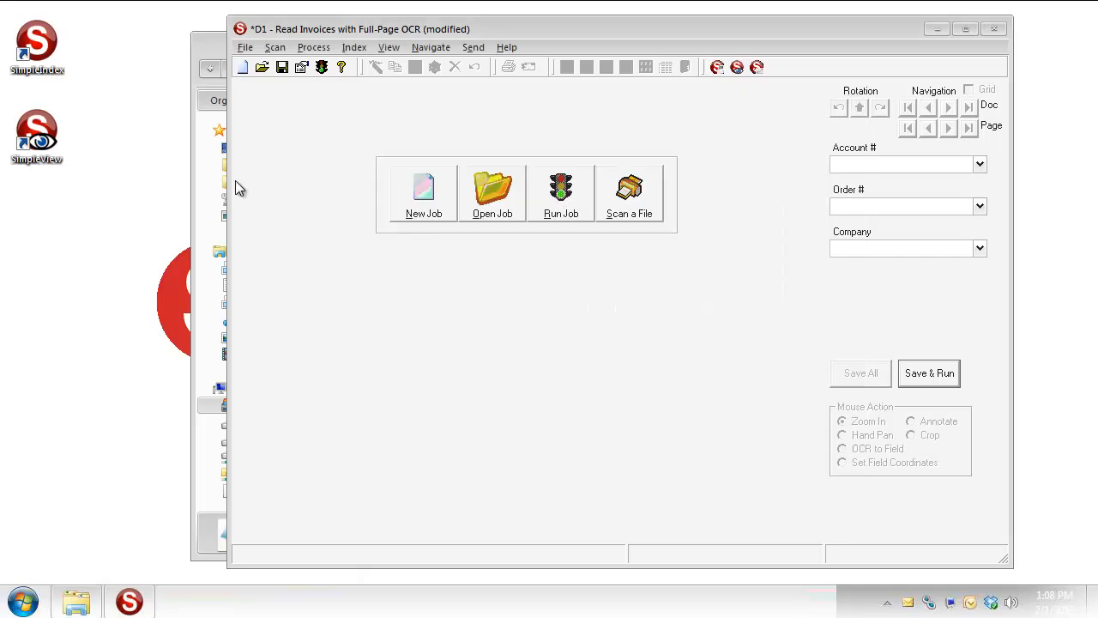
# Open the time-stamped CSV index log from the Logs folder in Excel and fit columns C and D to their contents
pyautogui.rightClick(210, 50)
pyautogui.click(432, 204)
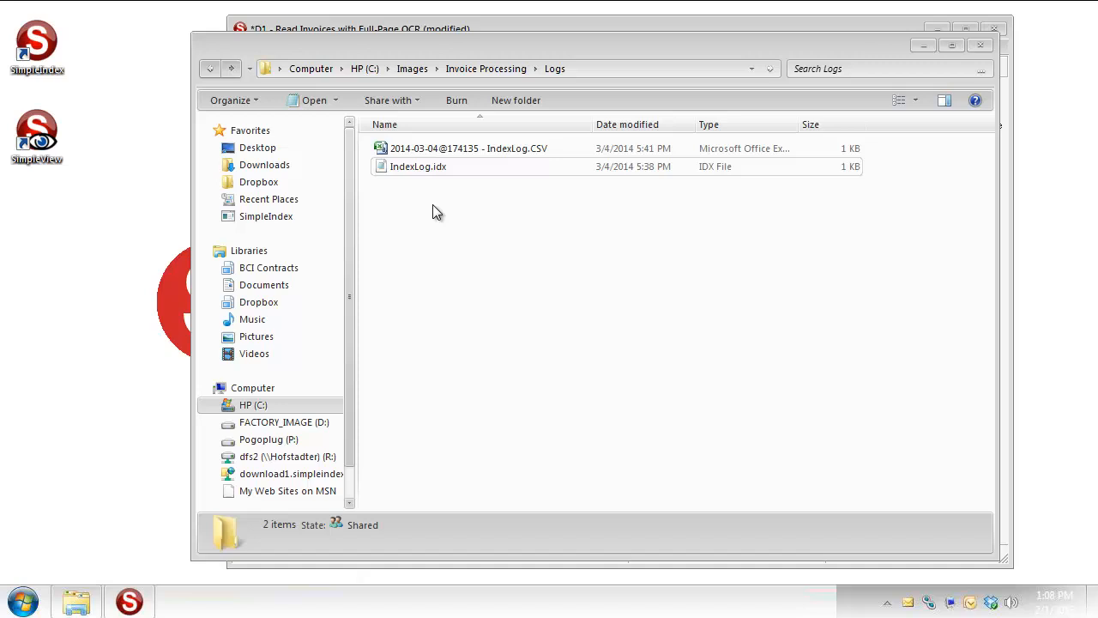
pyautogui.doubleClick(463, 147)
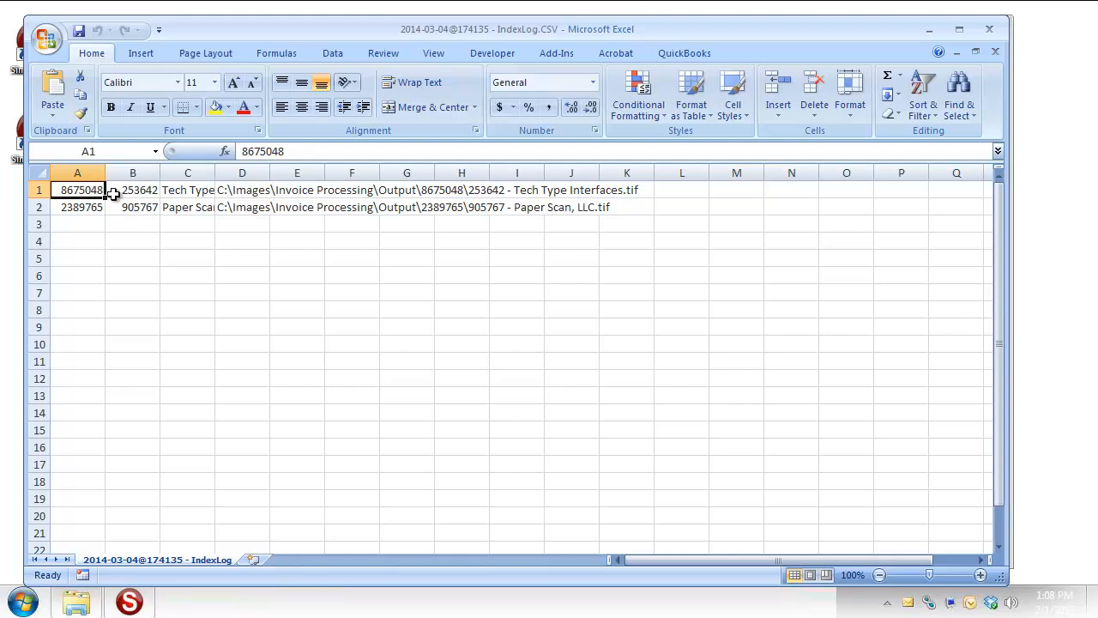
pyautogui.doubleClick(214, 175)
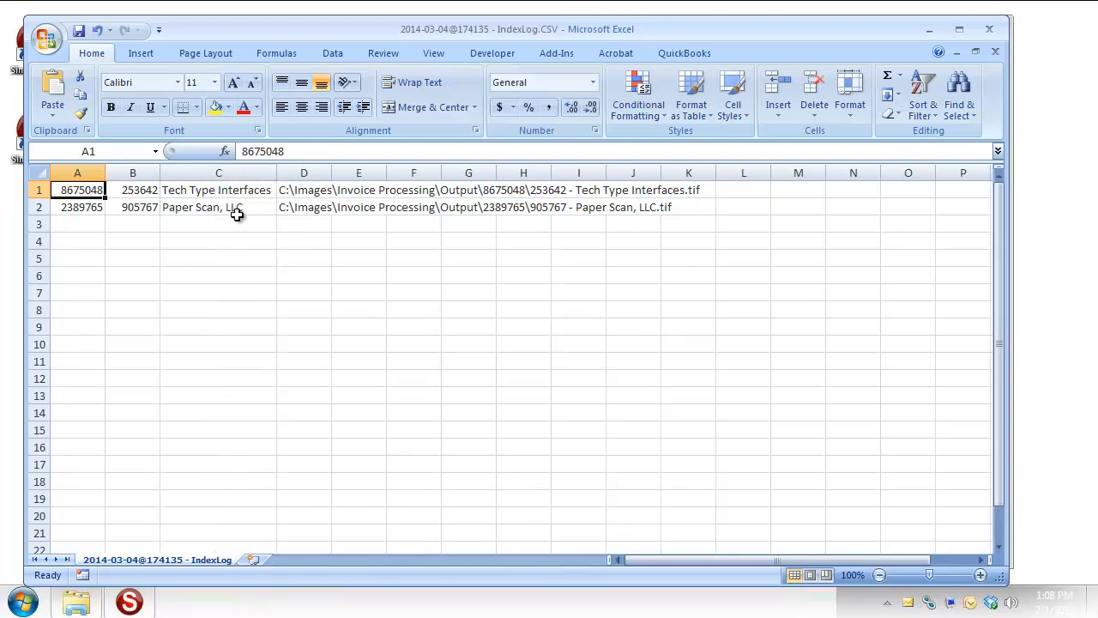
pyautogui.moveTo(331, 174); pyautogui.dragTo(331, 174)
pyautogui.doubleClick(331, 174)
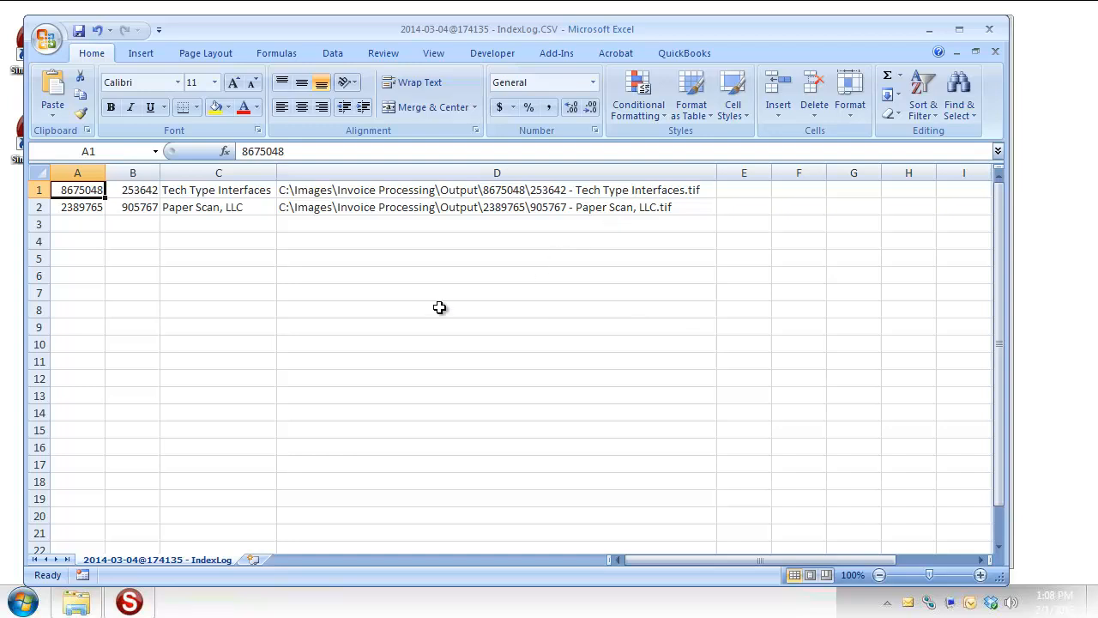
# Examine the exported file path in cell D1 by highlighting its file name portion
pyautogui.click(488, 190)
pyautogui.doubleClick(488, 189)
pyautogui.moveTo(487, 189); pyautogui.dragTo(706, 191)
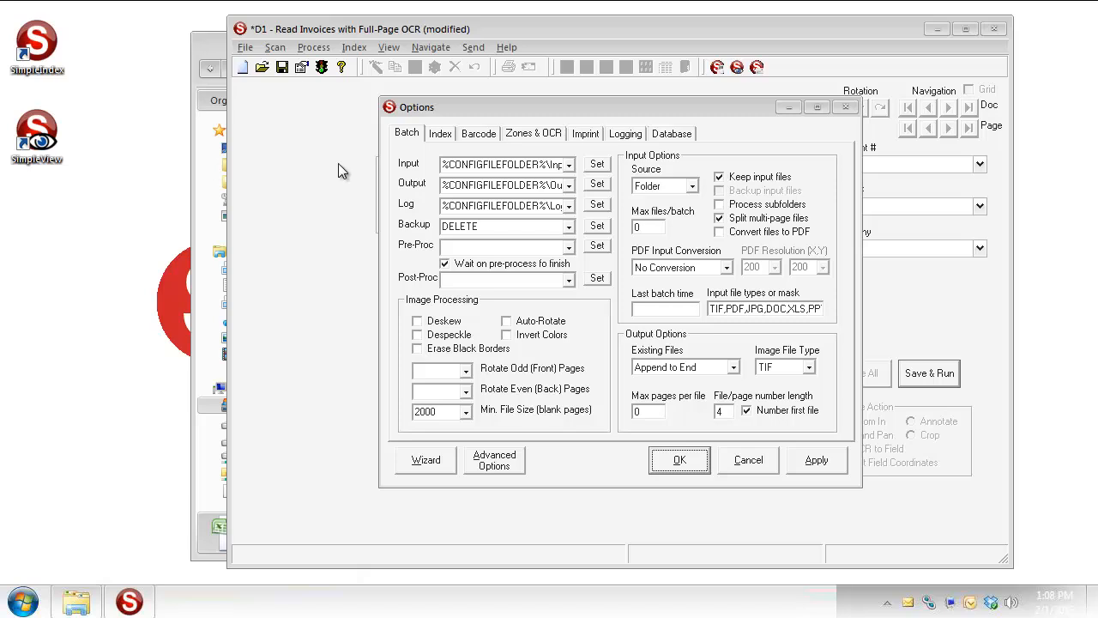
# Add a fourth index field of type Fixed and name it User
pyautogui.click(442, 135)
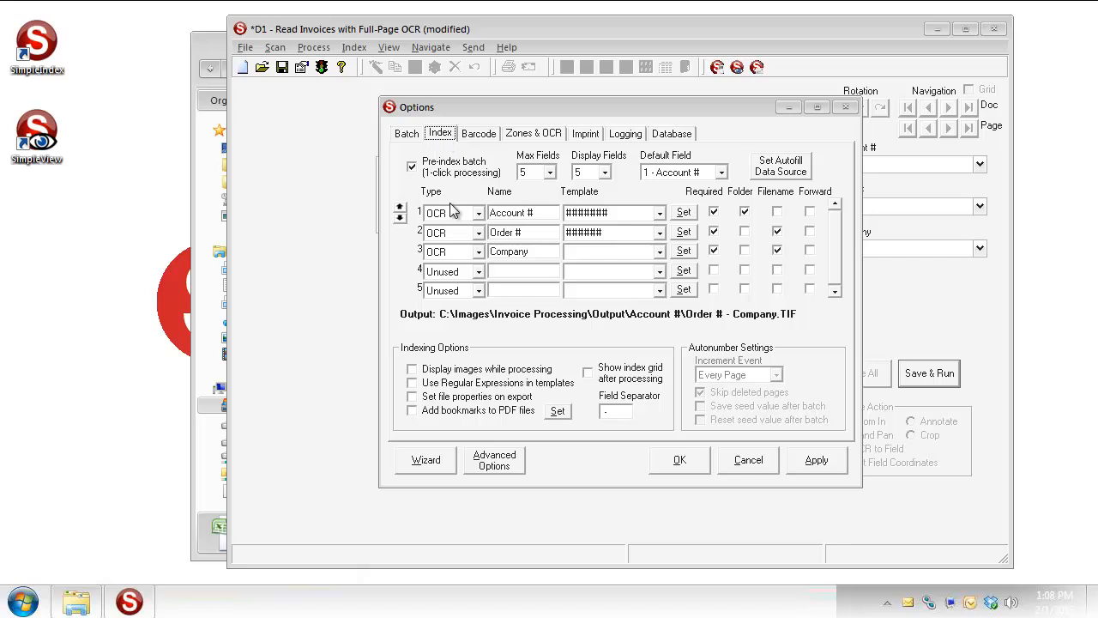
pyautogui.click(477, 271)
pyautogui.click(440, 288)
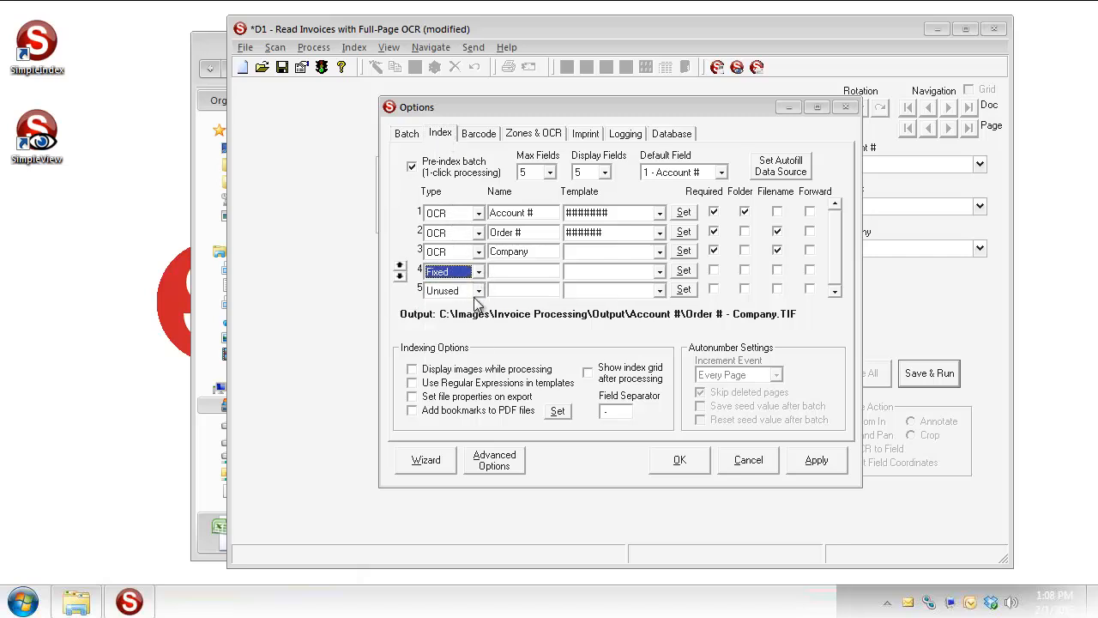
pyautogui.click(534, 273)
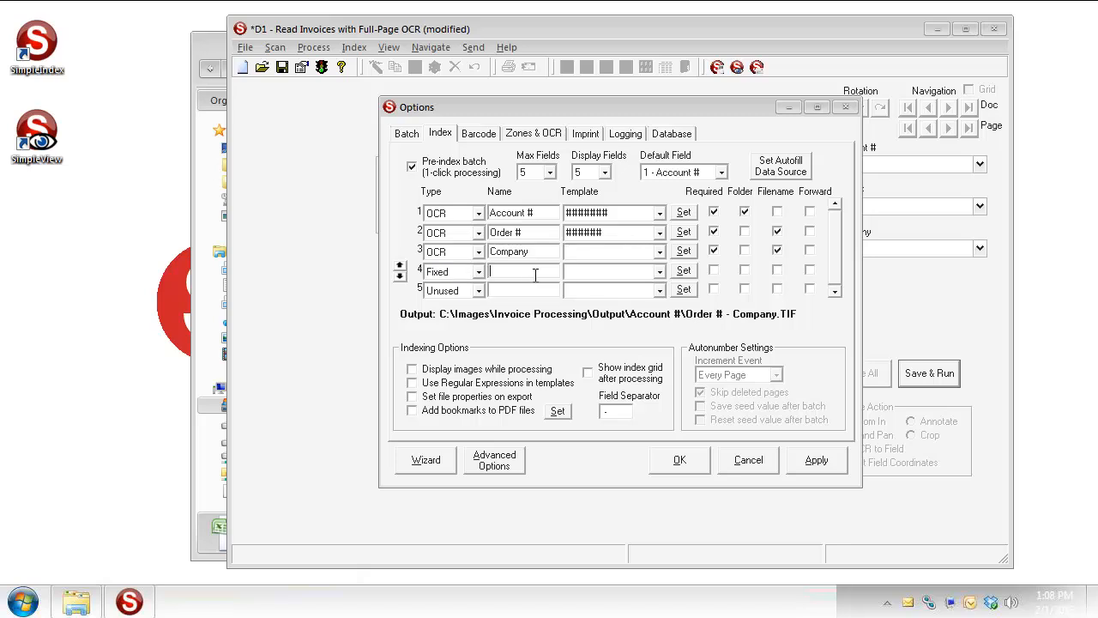
pyautogui.write('User')
# Set the User field's template to %WINUSER% and move the field above Company in the index order
pyautogui.click(659, 271)
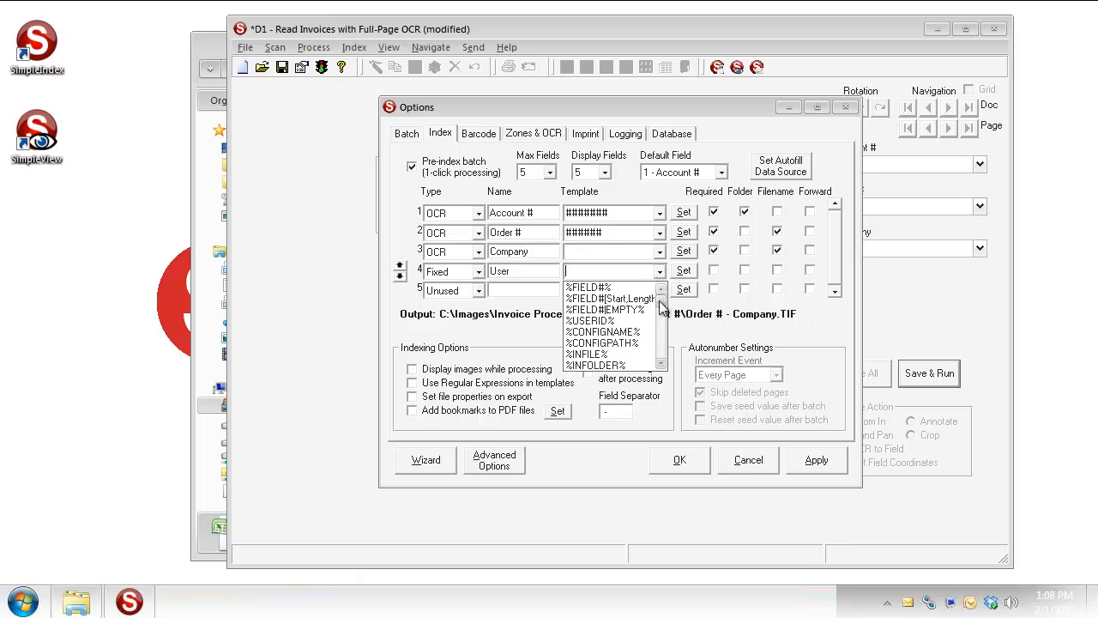
pyautogui.moveTo(660, 305); pyautogui.dragTo(665, 324)
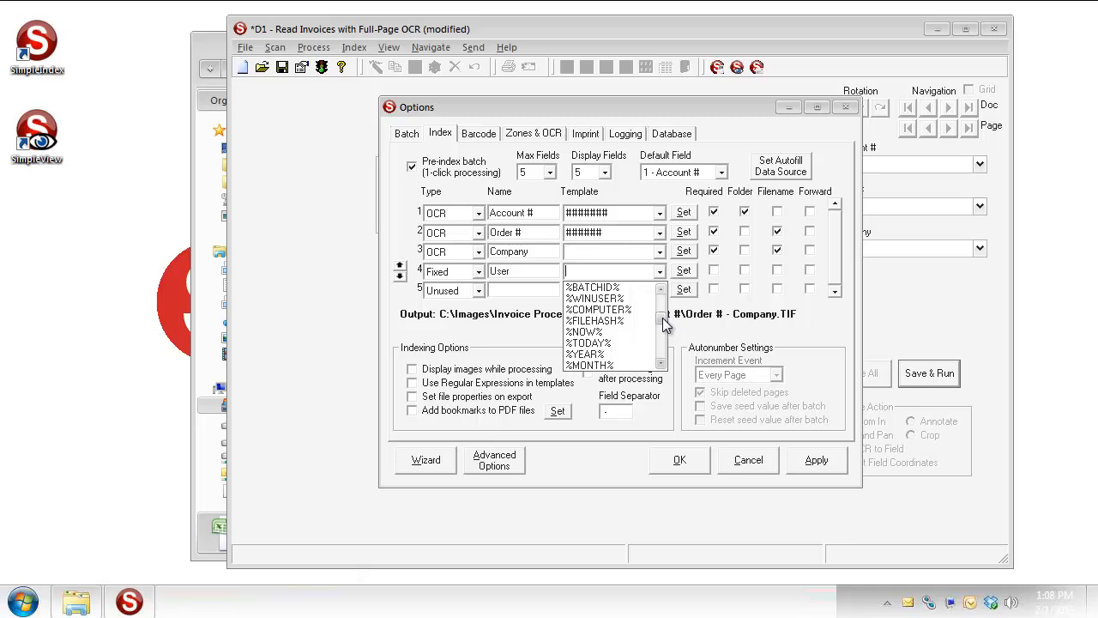
pyautogui.click(619, 297)
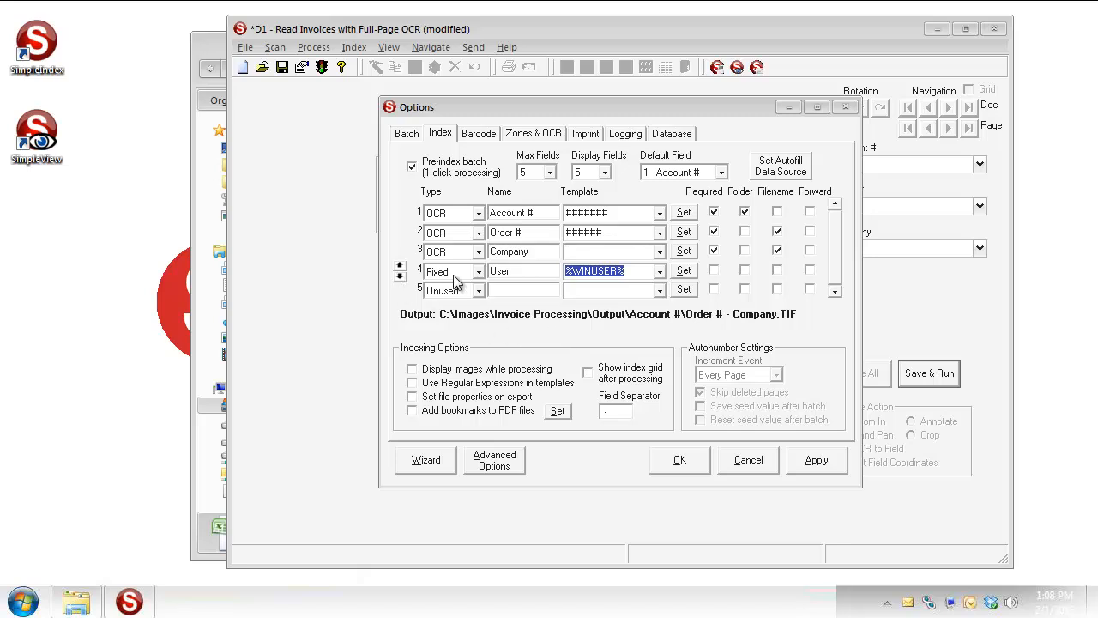
pyautogui.click(400, 266)
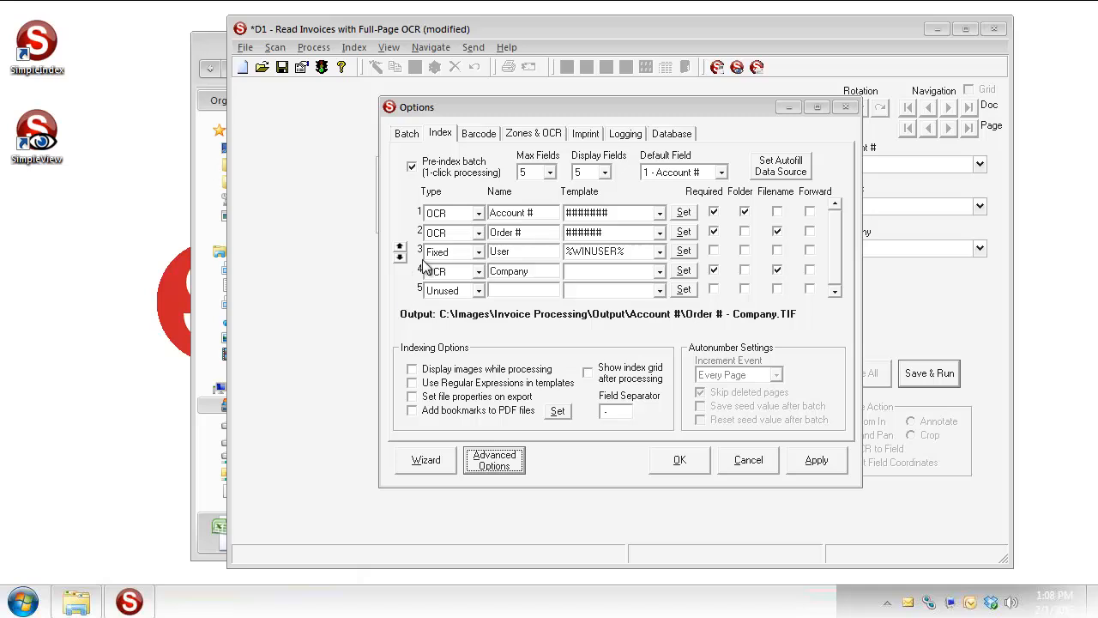